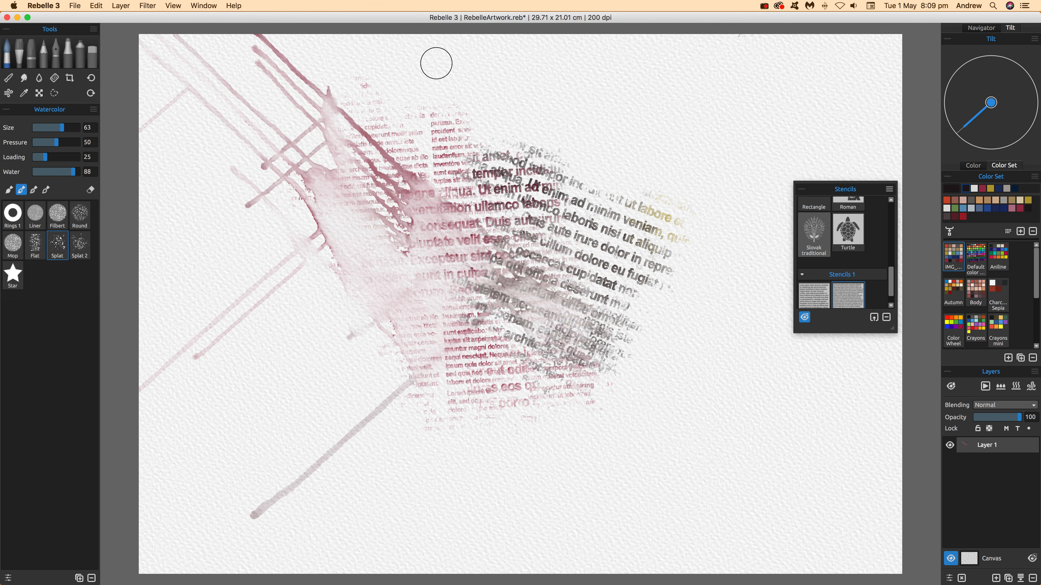
Switch to Photoshop and fill a text box about 9.99 × 9.72 cm, covering the blank canvas, with Lorem Ipsum placeholder text.
key(super+Tab)
key(super+Tab)
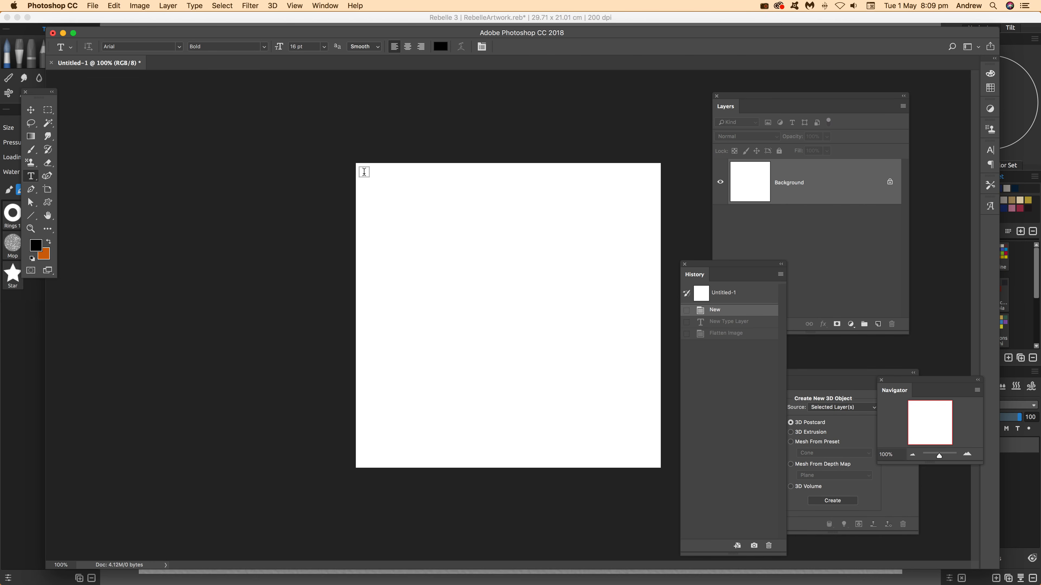
drag(359, 169, 656, 462)
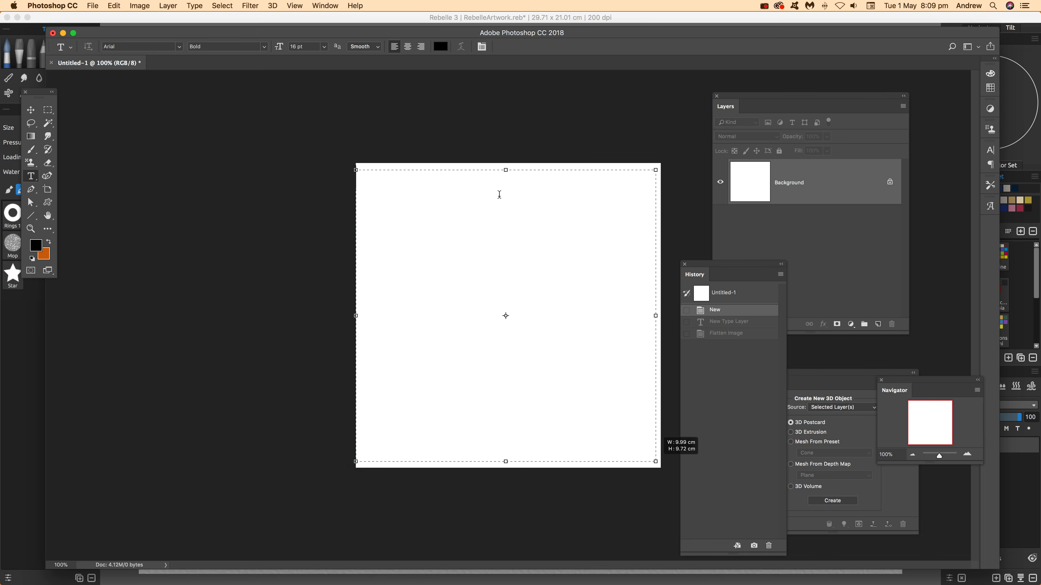
click(194, 5)
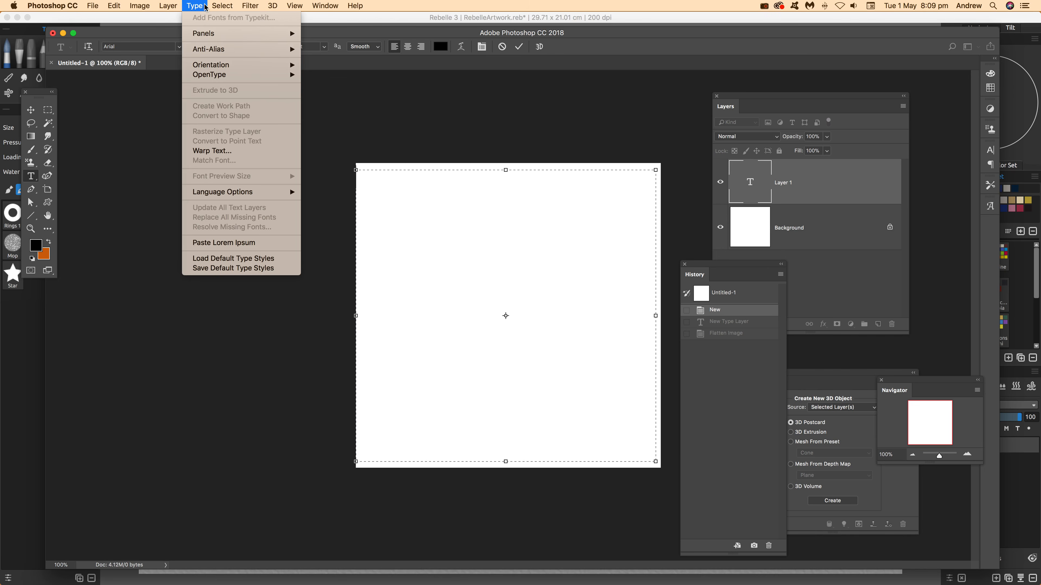
click(219, 243)
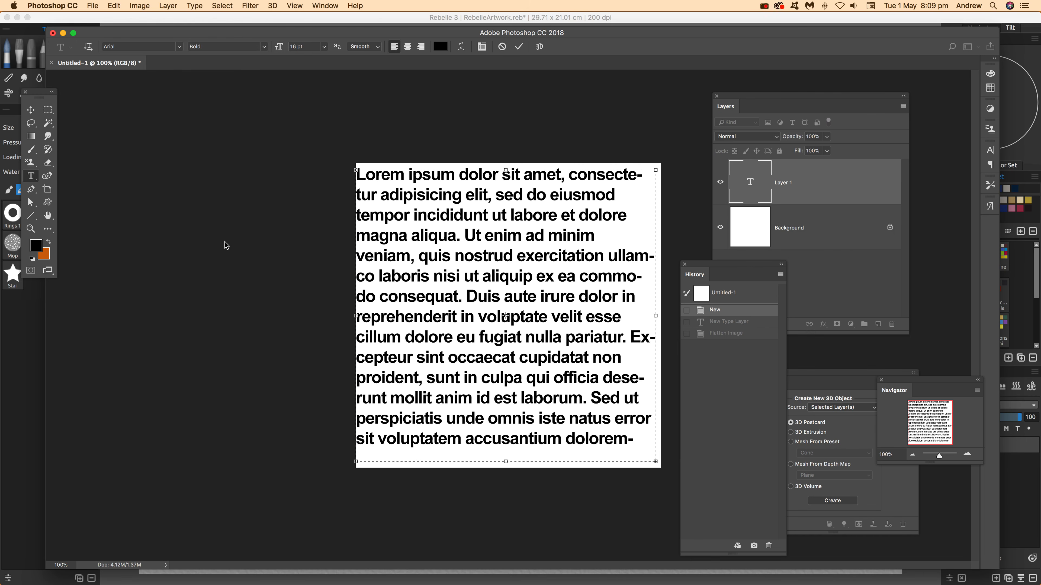
Enlarge the Lorem Ipsum text block so it fills the whole canvas, and apply the transform.
click(32, 111)
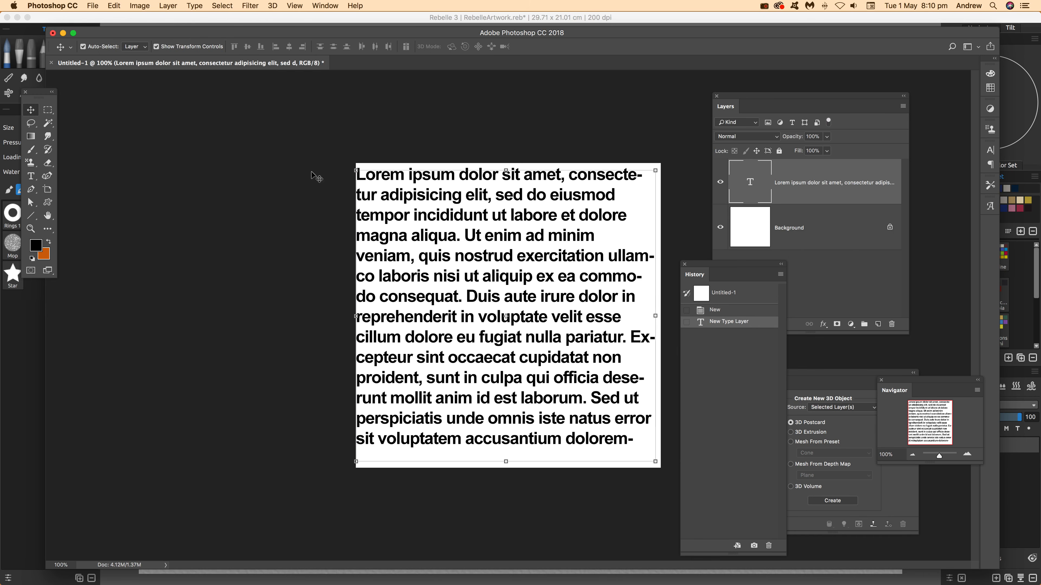
drag(356, 172, 358, 173)
drag(658, 464, 659, 481)
click(169, 5)
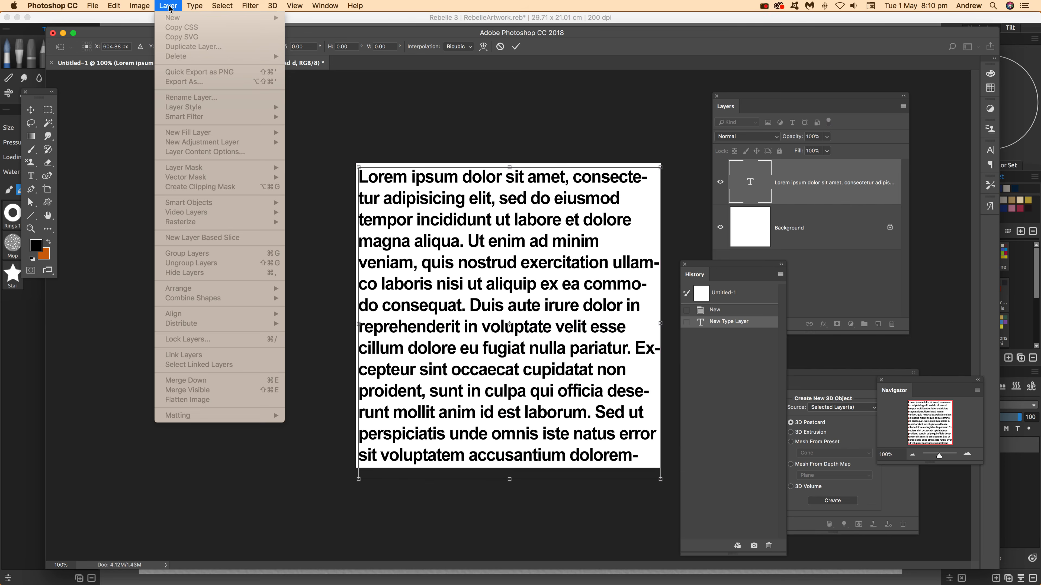
click(519, 48)
click(518, 46)
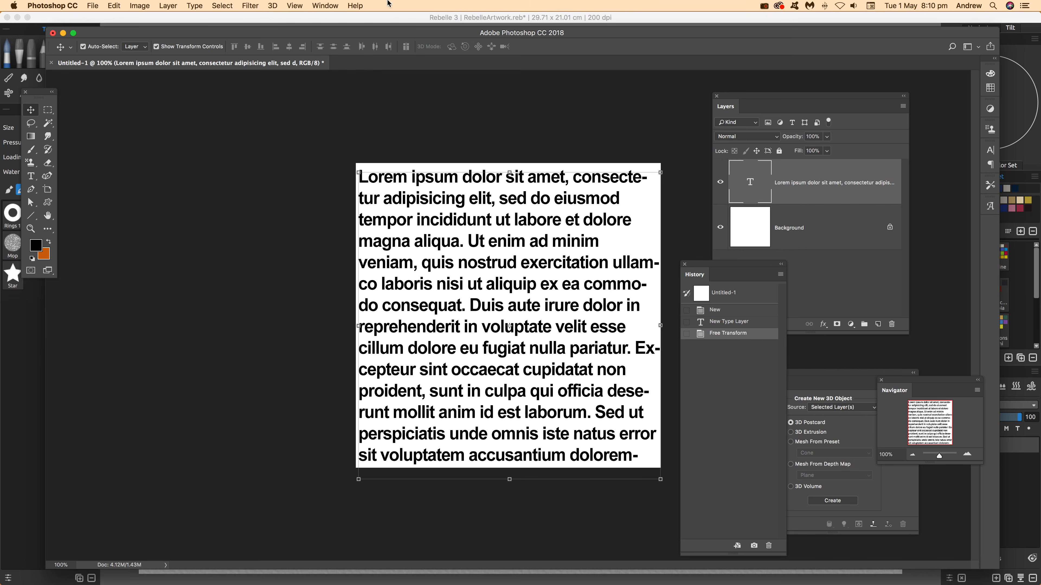
Flatten the image and save it for web as a PNG-24 over stencil1.png on the Desktop.
click(92, 6)
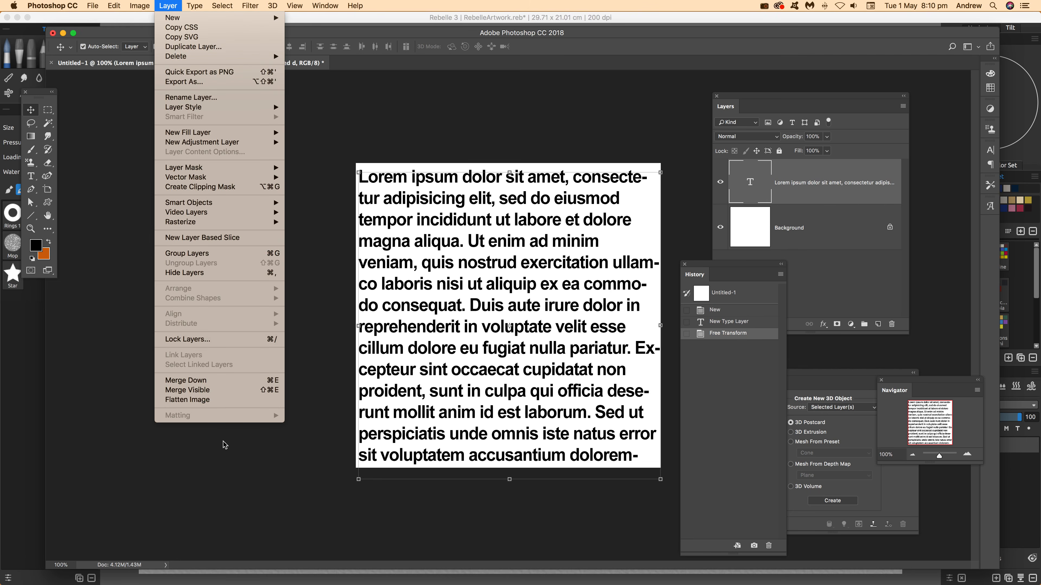
click(242, 404)
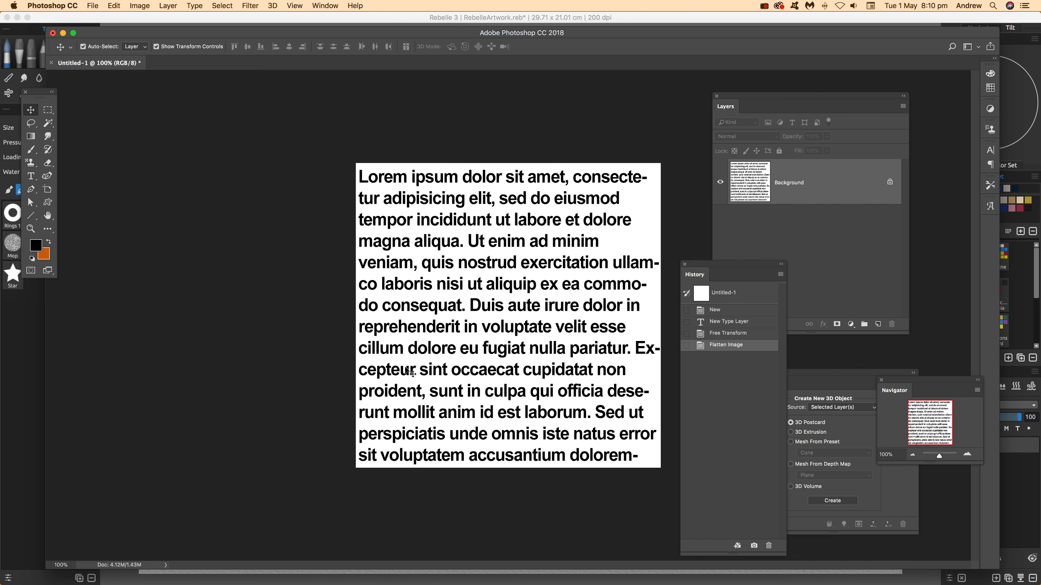
click(88, 5)
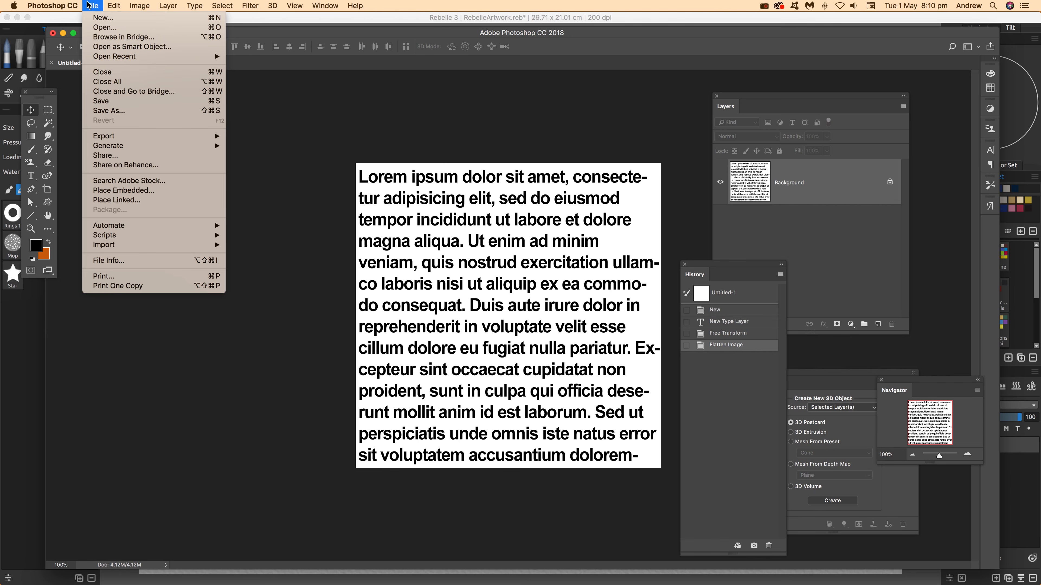
mouse_move(128, 138)
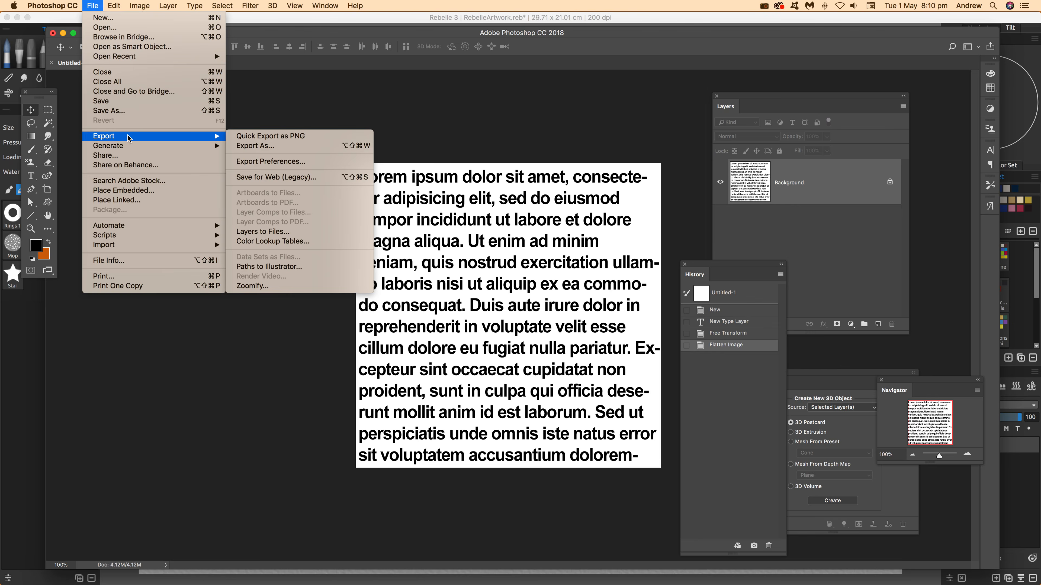
click(271, 177)
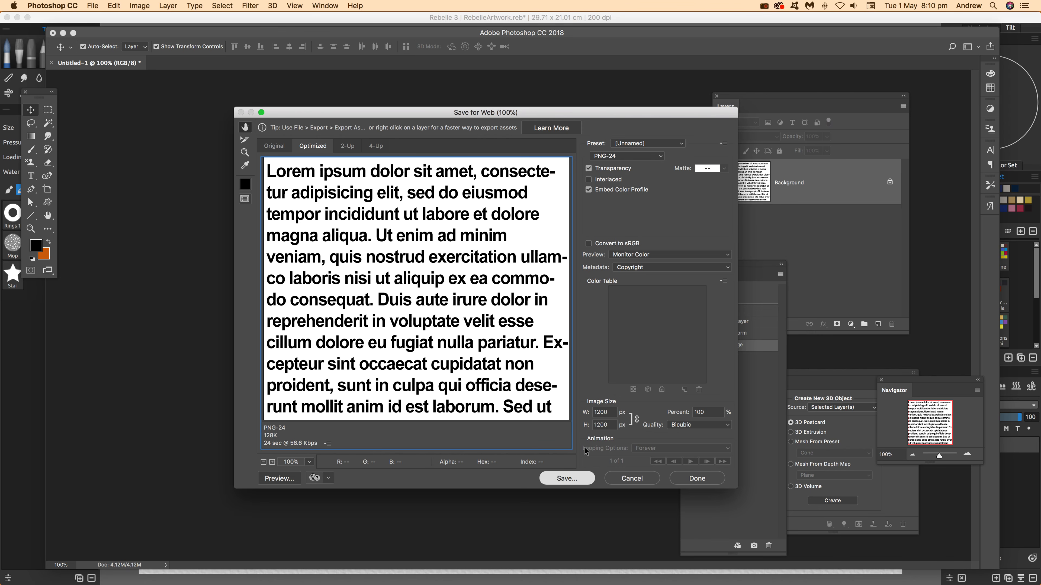
click(582, 476)
click(404, 101)
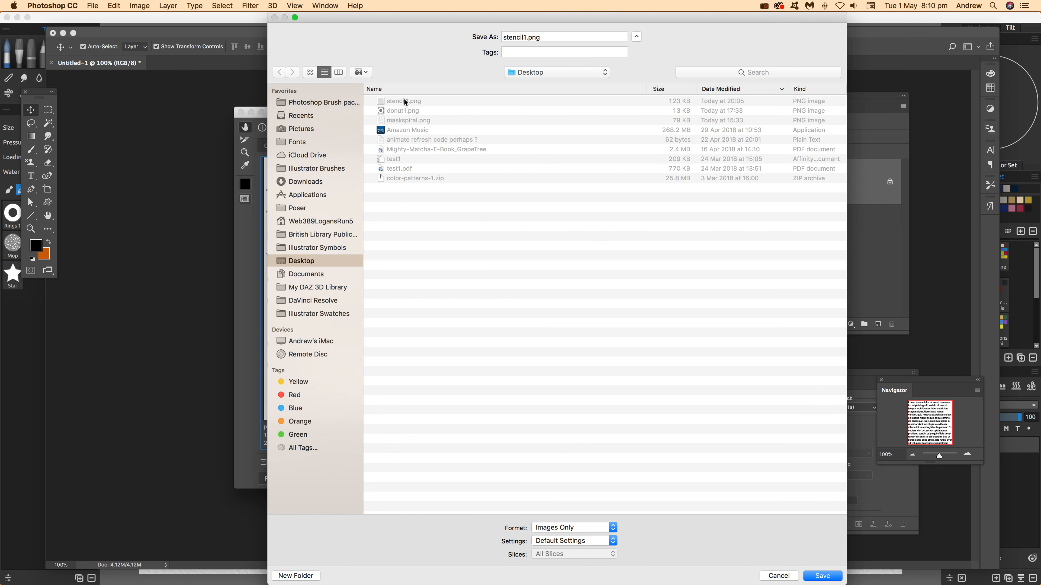
click(822, 576)
click(654, 294)
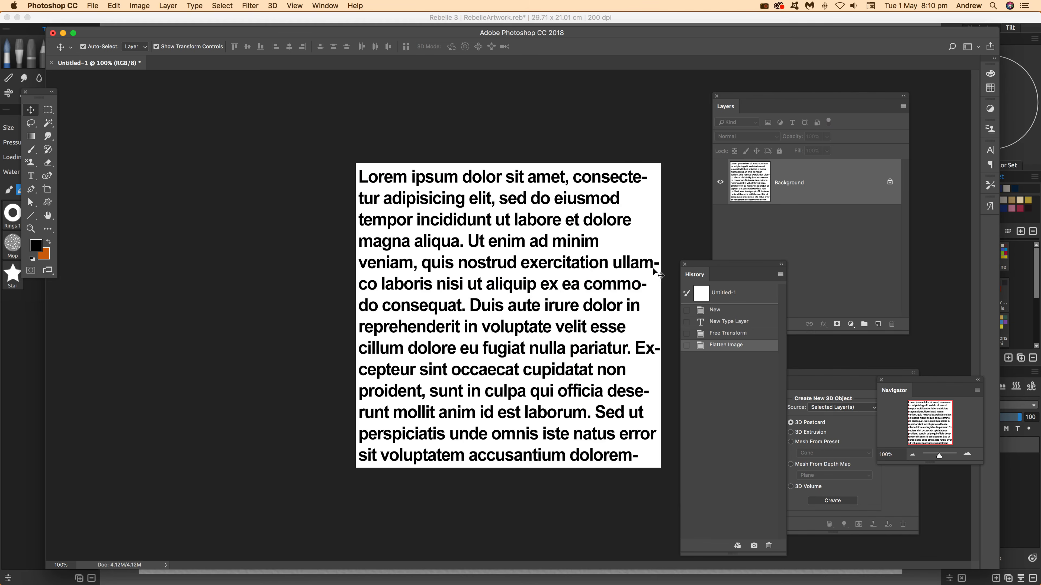
Switch to Rebelle 3 and create a new stencil from the image file stencil1.png on the Desktop.
key(super+Tab)
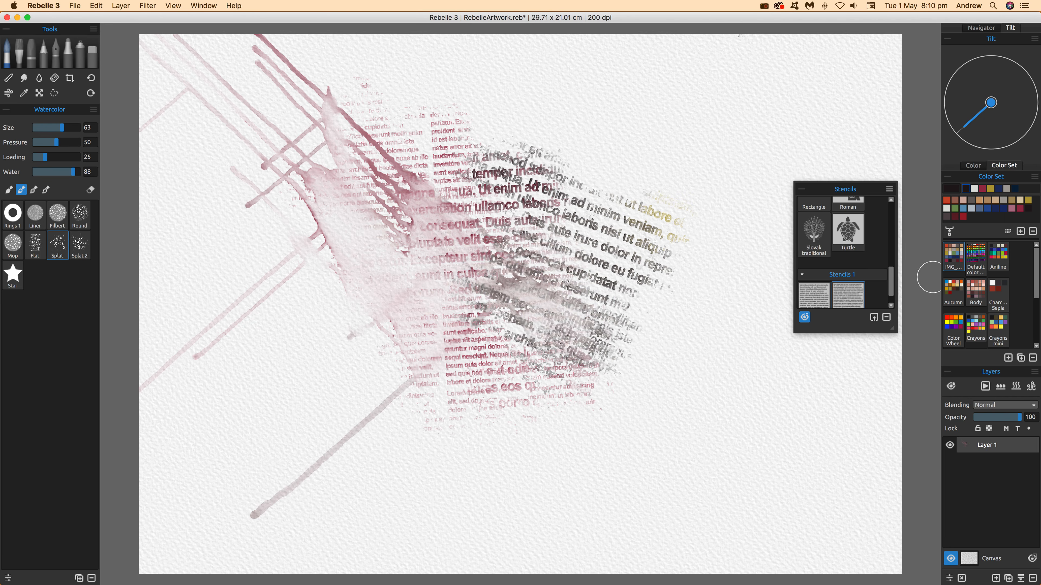
drag(813, 184, 719, 165)
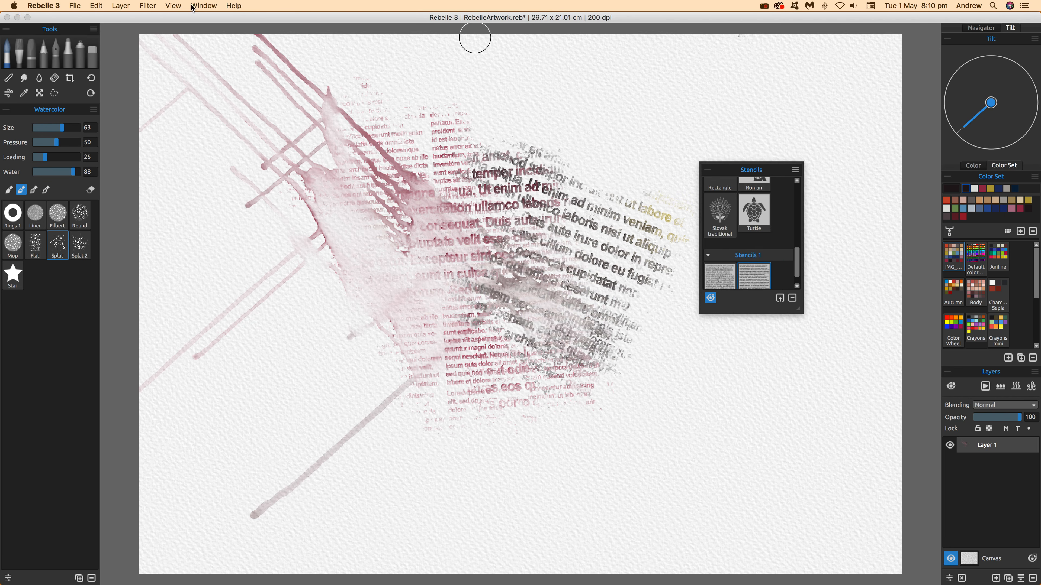
click(203, 6)
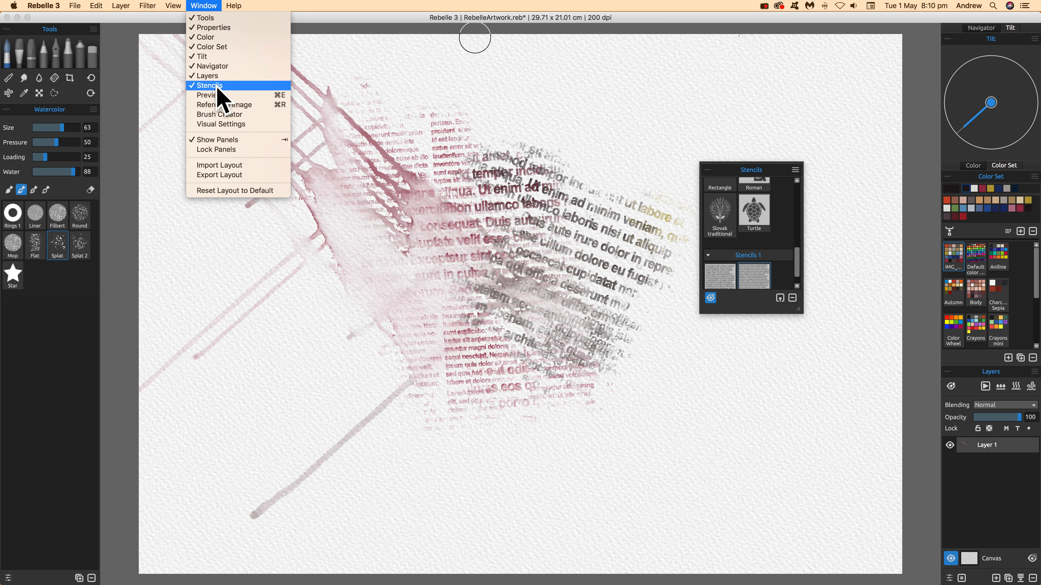
click(796, 169)
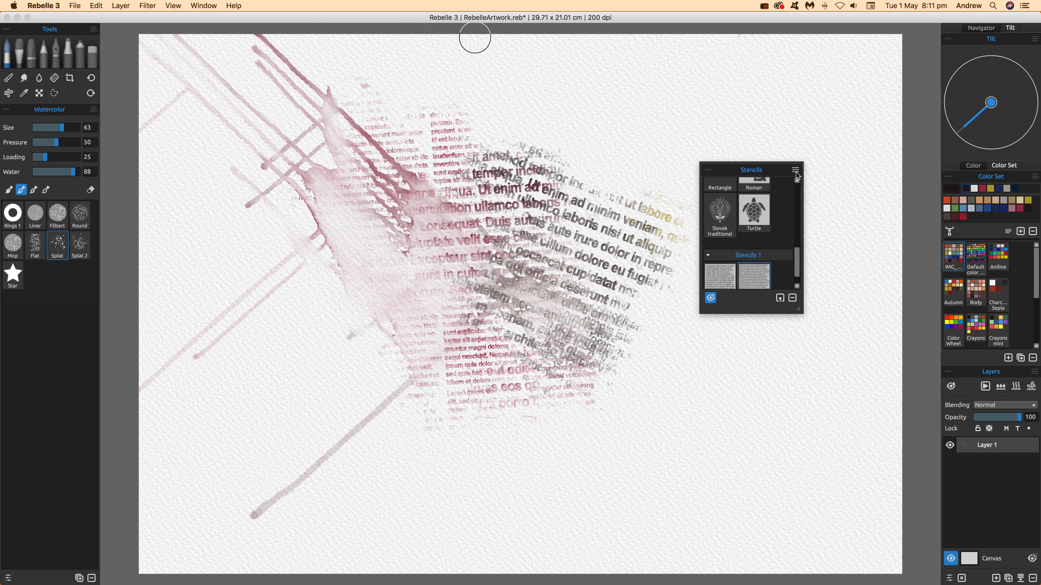
click(795, 169)
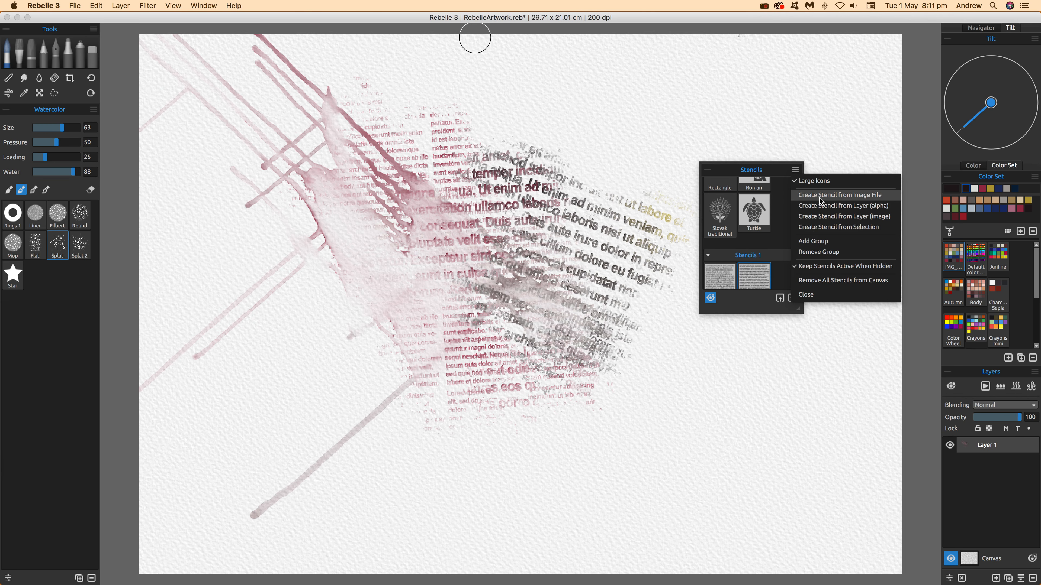
click(857, 199)
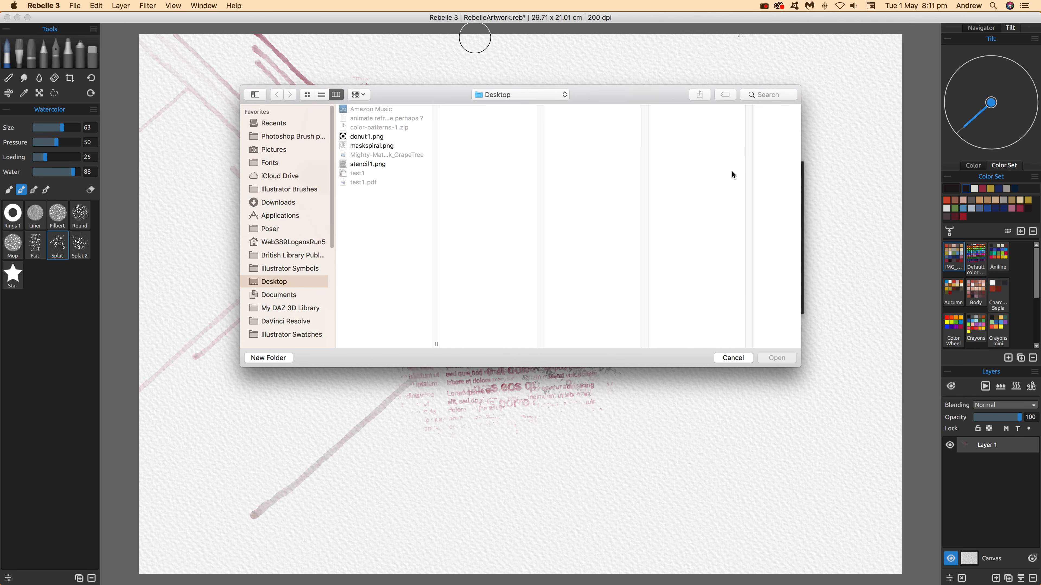
click(363, 165)
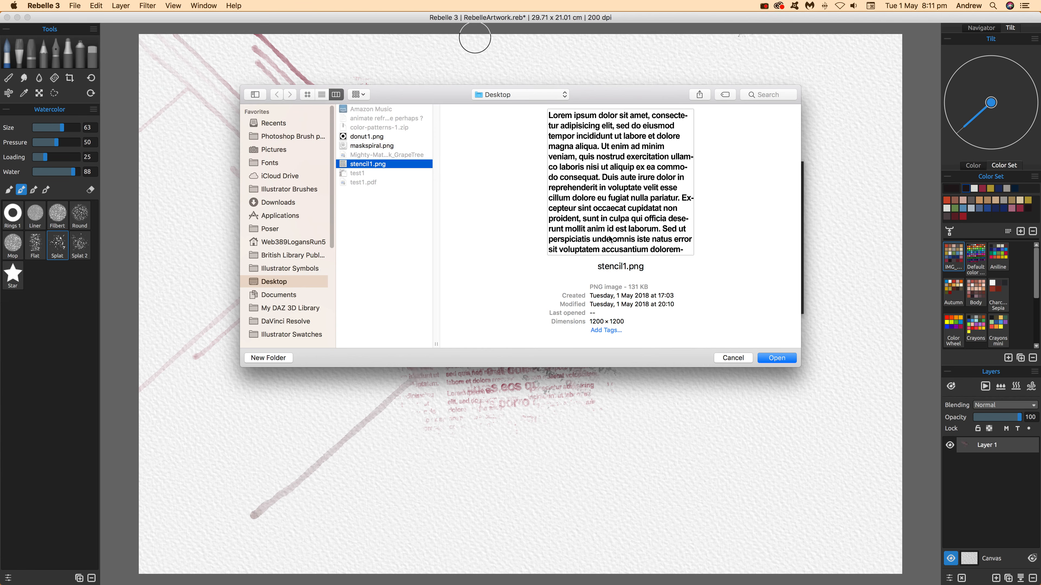
click(778, 358)
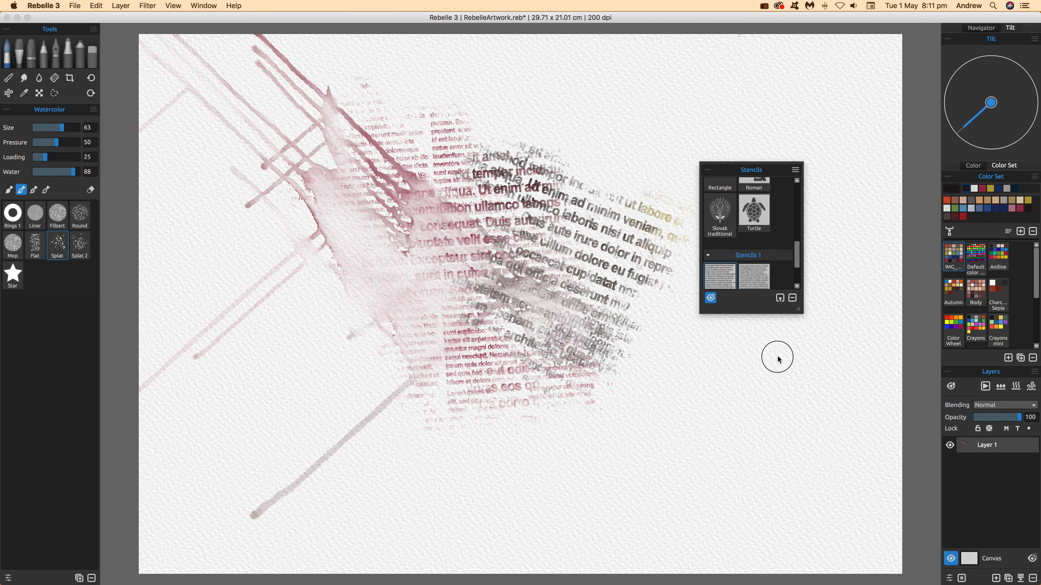
Place the stencil1 text stencil on the canvas as a repeating tile, scaled down and rotated clockwise.
drag(797, 254, 798, 288)
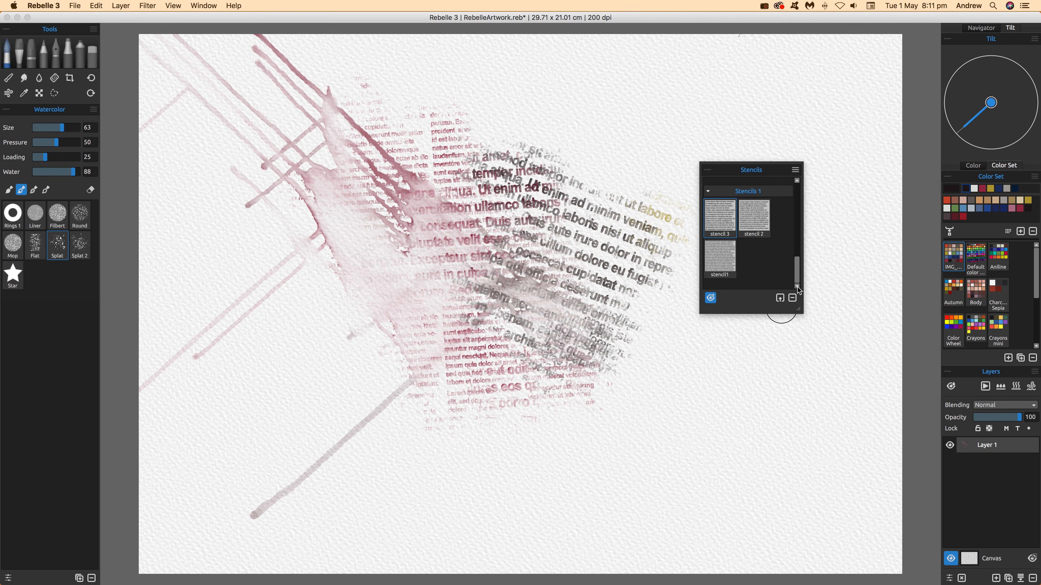
click(720, 257)
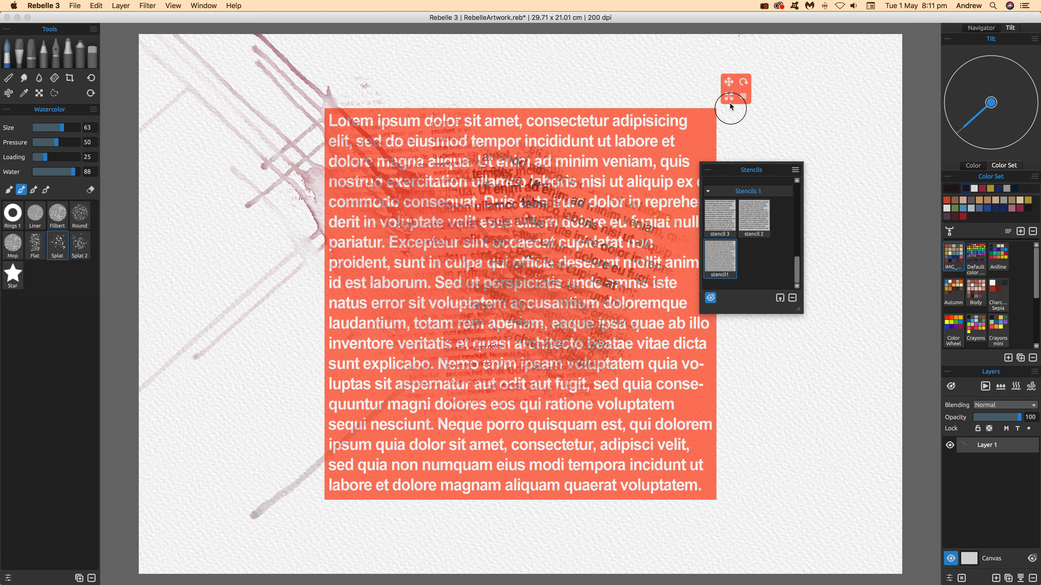
click(742, 96)
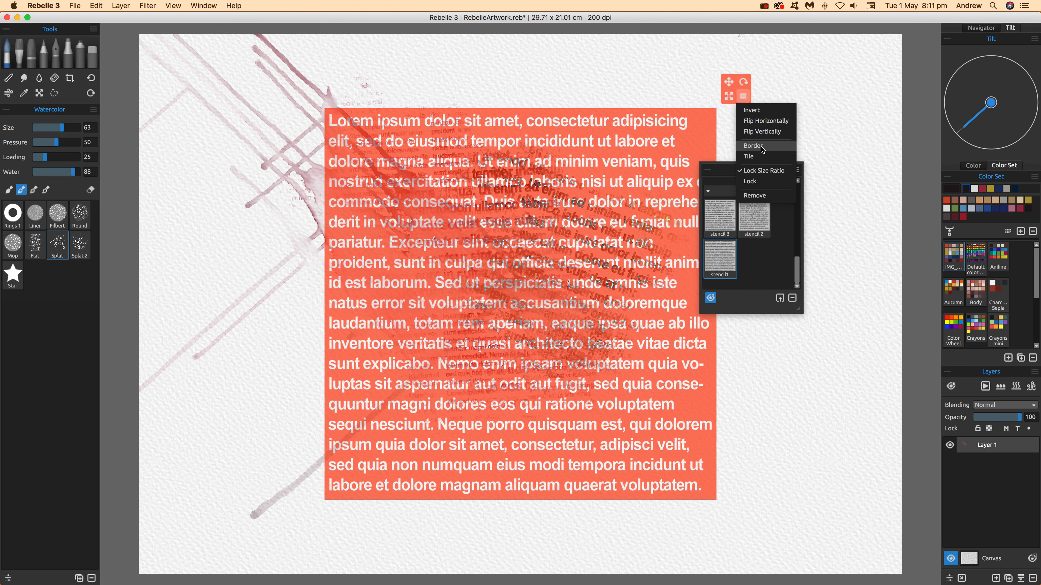
click(756, 160)
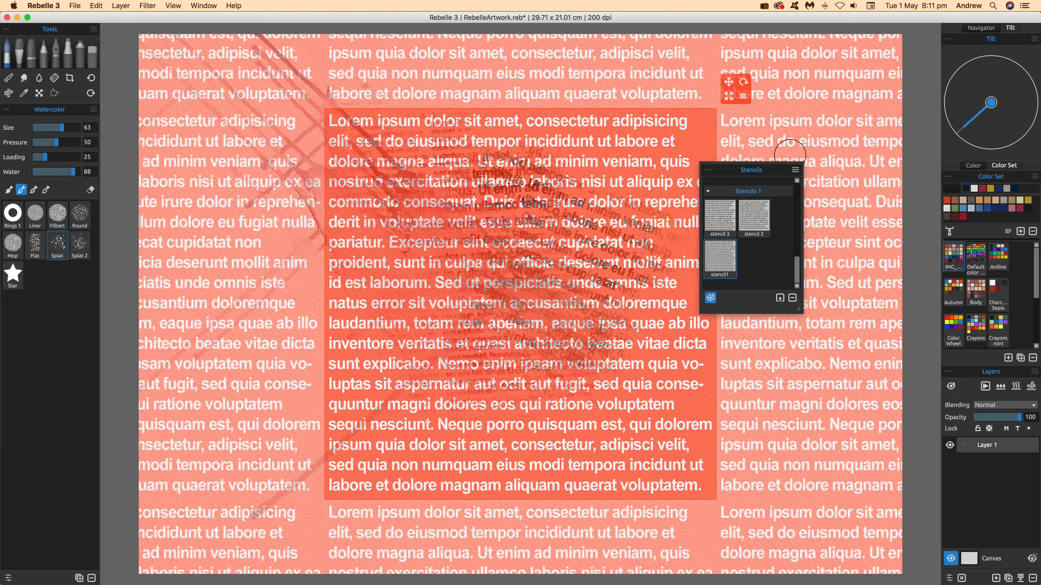
drag(729, 95, 742, 197)
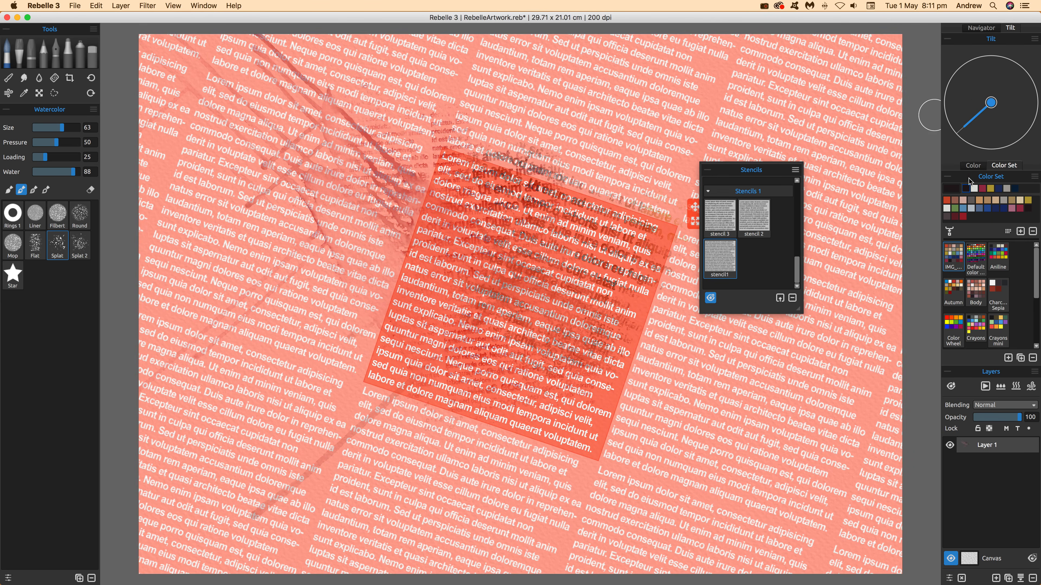
Paint black Splat watercolor through the stencil across the lower centre and lower right of the artwork, adding crimson at the right.
mouse_move(418, 407)
mouse_down()
mouse_move(444, 420)
mouse_move(439, 389)
mouse_move(439, 435)
mouse_move(424, 384)
mouse_move(438, 441)
mouse_move(410, 414)
mouse_move(411, 432)
mouse_move(392, 396)
mouse_move(426, 452)
mouse_move(445, 444)
mouse_move(465, 493)
mouse_move(448, 450)
mouse_move(459, 432)
mouse_move(519, 499)
mouse_move(512, 451)
mouse_move(603, 504)
mouse_move(616, 387)
mouse_move(687, 437)
mouse_move(628, 438)
mouse_move(618, 460)
mouse_move(679, 382)
mouse_move(723, 397)
mouse_move(701, 345)
mouse_up()
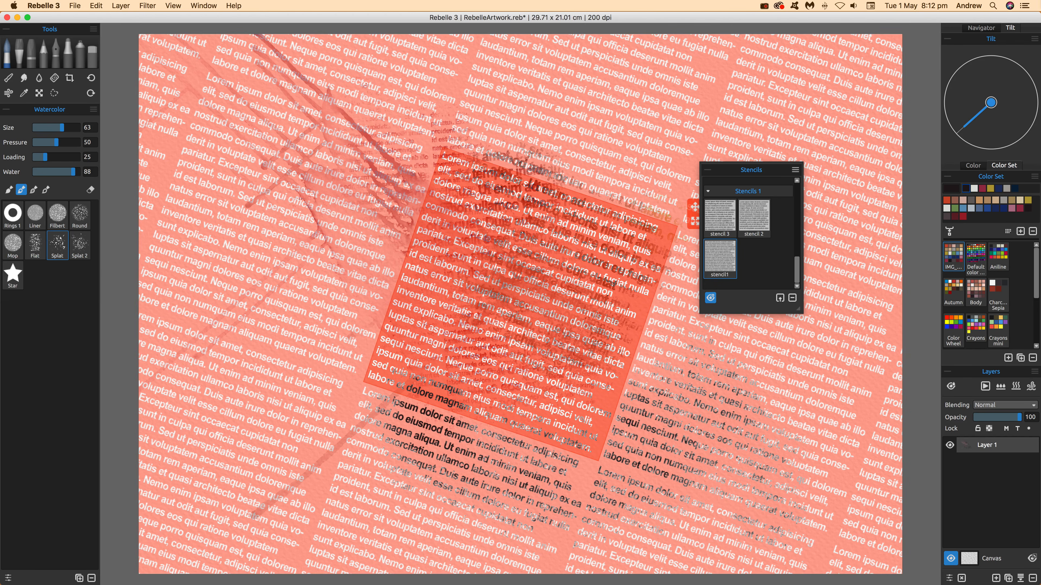
click(1020, 208)
mouse_move(709, 395)
mouse_down()
mouse_move(689, 334)
mouse_move(666, 387)
mouse_move(652, 373)
mouse_move(691, 438)
mouse_up()
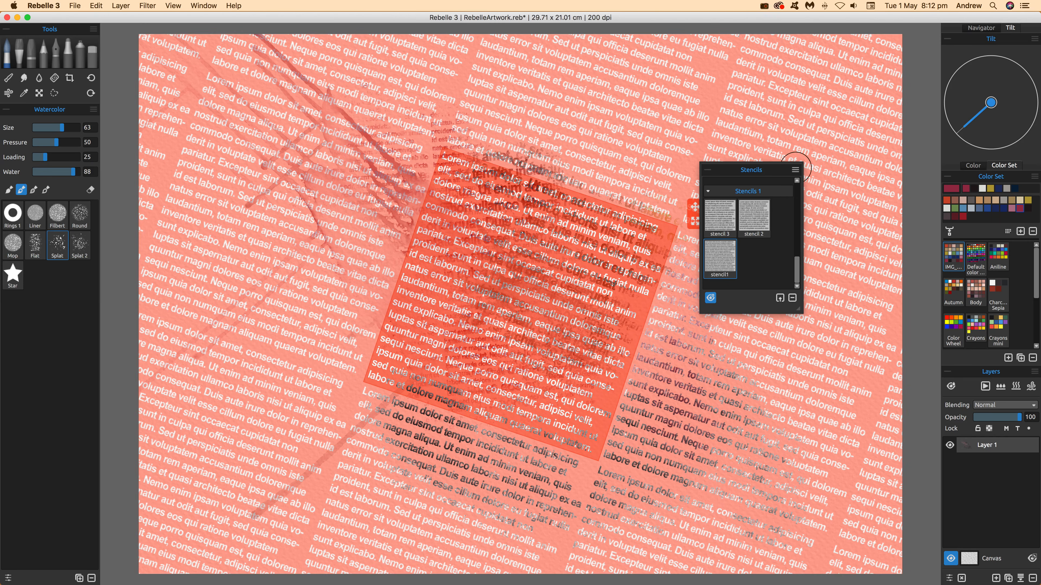
Move the Stencils panel clear of the stencil's handles, then enlarge the tiled stencil and rotate it further clockwise.
drag(752, 172, 821, 167)
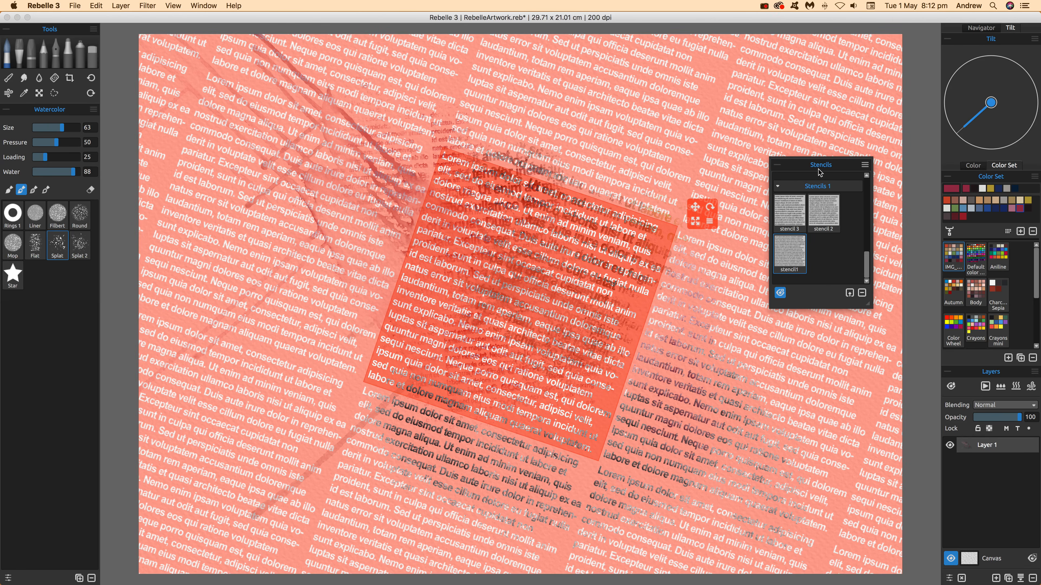
drag(695, 209, 716, 144)
scroll(750, 145, up, 3)
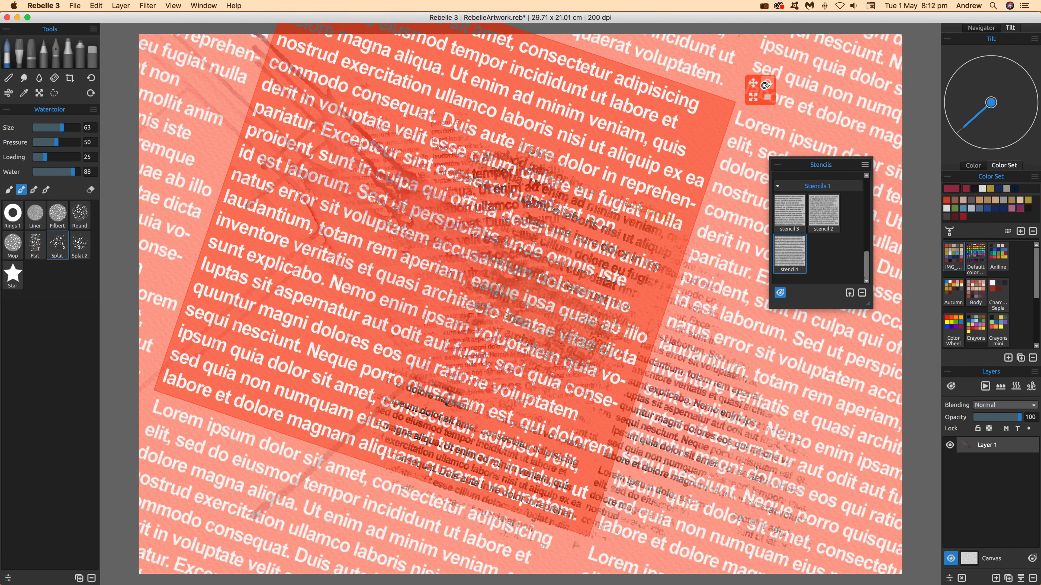
drag(798, 107, 586, 62)
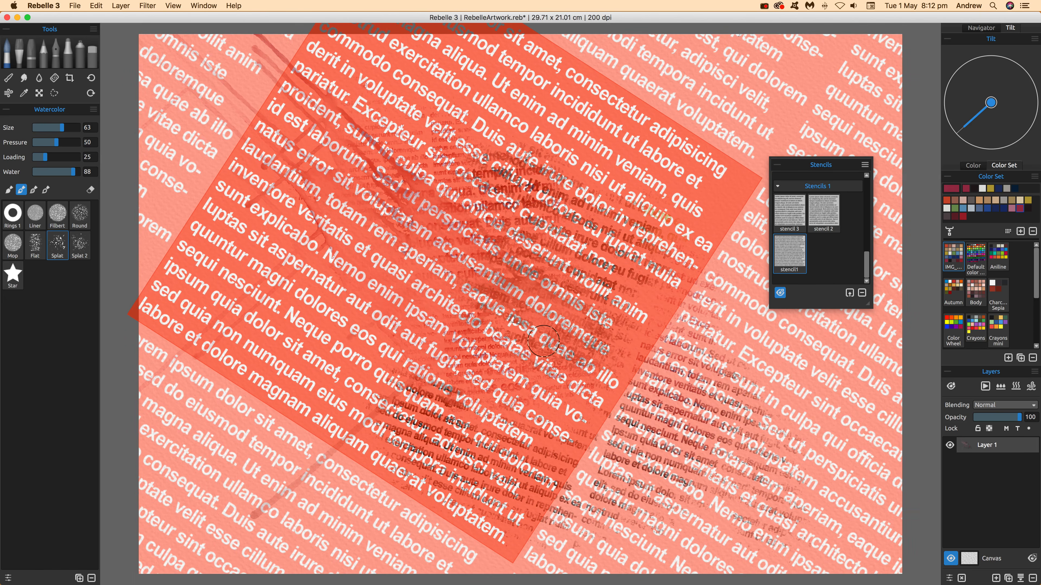
Paint crimson text through the enlarged stencil at the artwork's centre, lower left and right side, and hide the stencil.
mouse_move(504, 322)
mouse_down()
mouse_move(531, 385)
mouse_move(498, 375)
mouse_move(482, 352)
mouse_move(491, 410)
mouse_move(473, 332)
mouse_move(468, 376)
mouse_move(409, 298)
mouse_move(386, 309)
mouse_move(346, 299)
mouse_move(303, 430)
mouse_move(192, 444)
mouse_move(190, 419)
mouse_move(283, 528)
mouse_move(290, 477)
mouse_up()
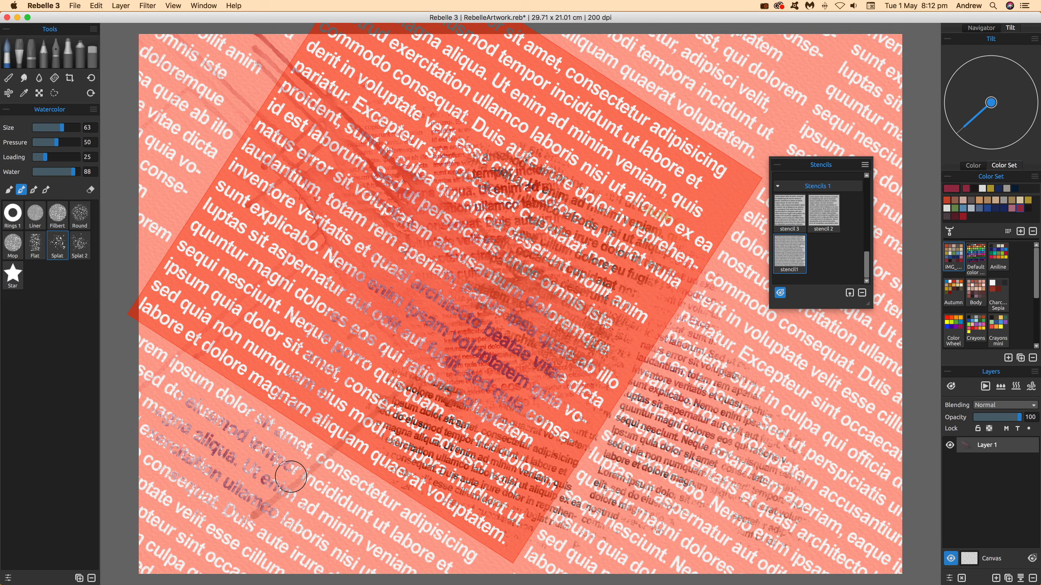
mouse_move(766, 441)
mouse_down()
mouse_move(791, 404)
mouse_move(802, 436)
mouse_move(793, 392)
mouse_move(775, 375)
mouse_move(785, 438)
mouse_move(773, 445)
mouse_up()
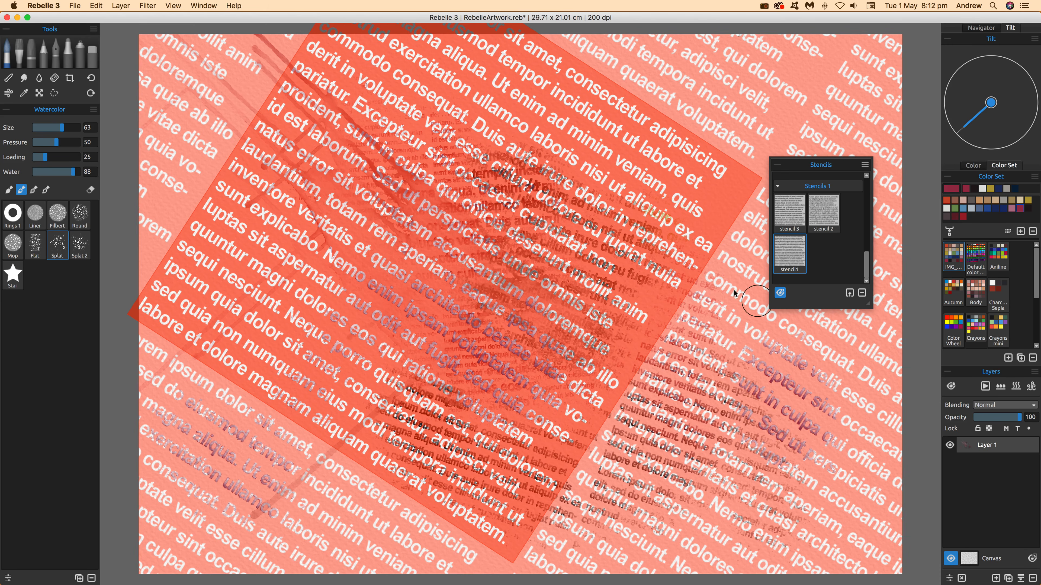
click(780, 293)
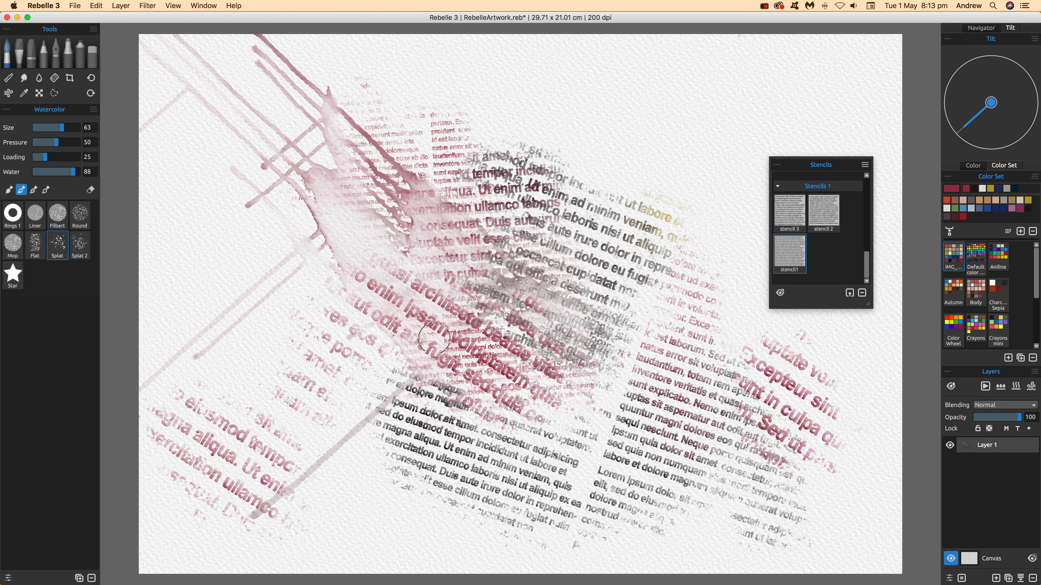
Brush water through the still-active hidden stencil over the crimson text at the artwork's centre, lower centre and right side.
click(40, 77)
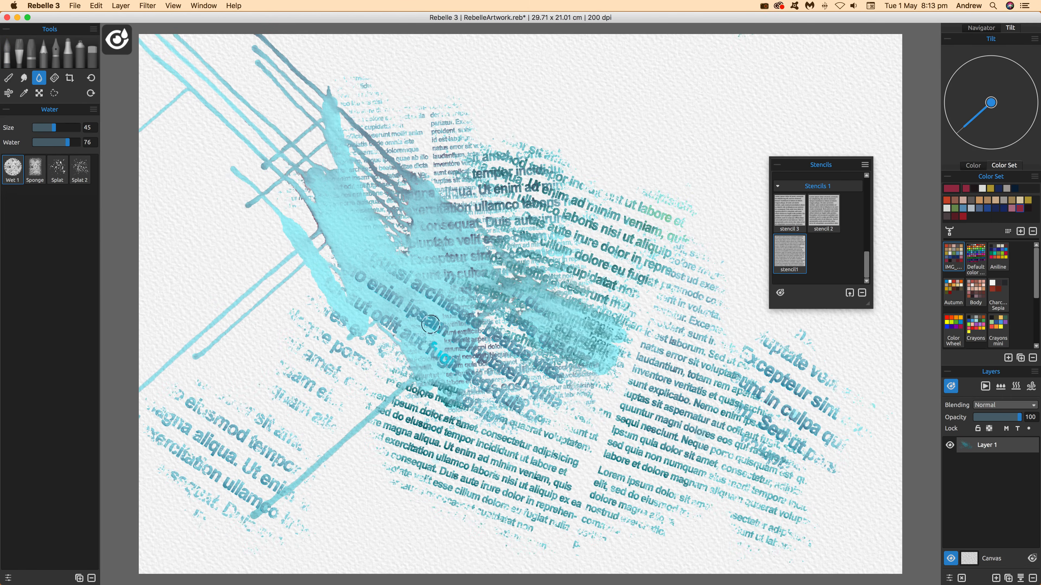
drag(446, 312, 489, 320)
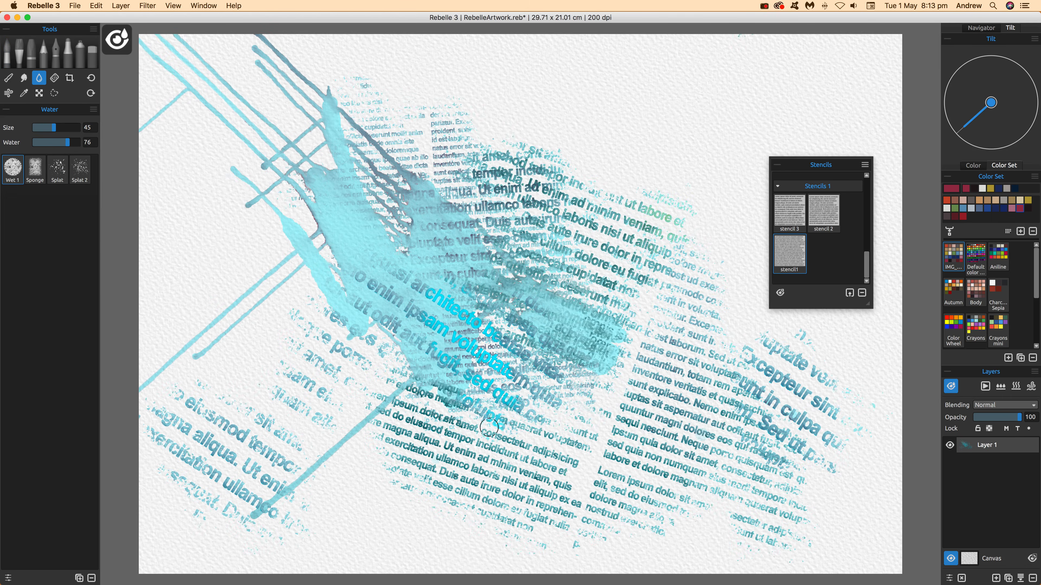
mouse_move(462, 356)
mouse_down()
mouse_move(451, 381)
mouse_move(405, 393)
mouse_move(376, 351)
mouse_up()
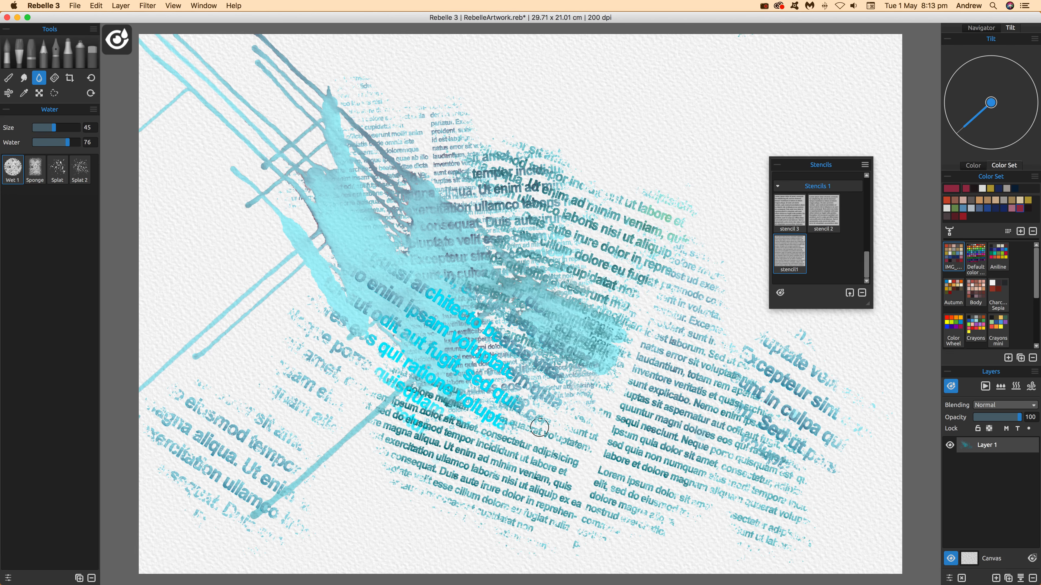
mouse_move(828, 425)
mouse_down()
mouse_move(801, 388)
mouse_move(842, 403)
mouse_up()
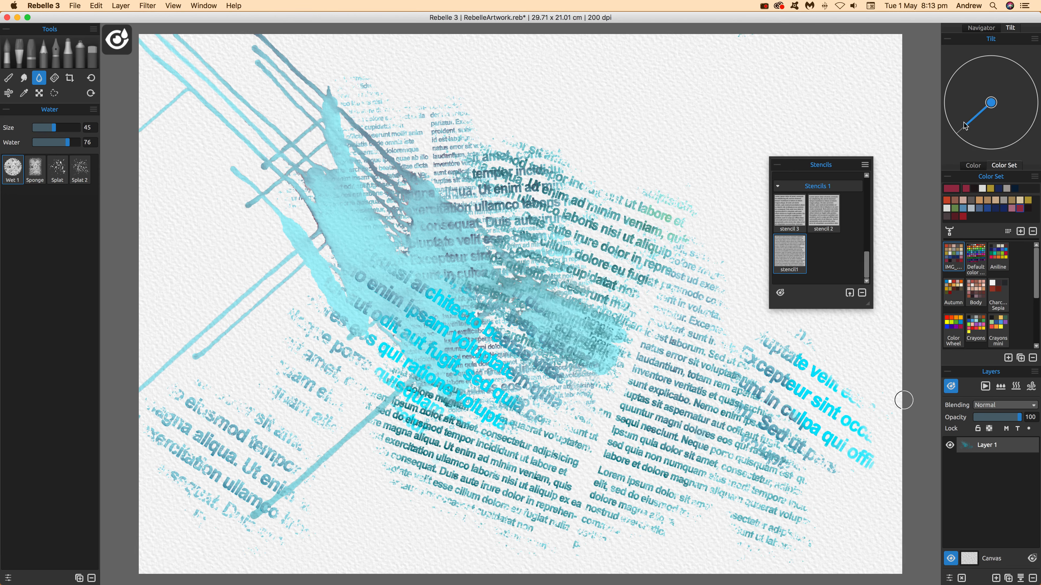
Tilt the canvas so paint flows almost straight down, then add crimson Splat watercolor through the hidden stencil at the artwork's right.
drag(967, 131, 1000, 142)
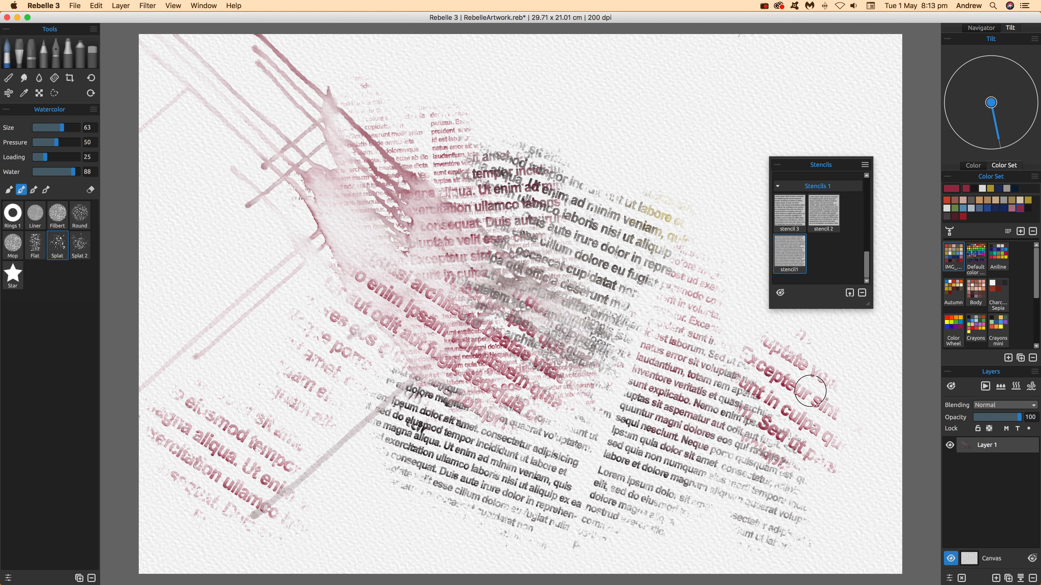
mouse_move(810, 391)
mouse_down()
mouse_move(819, 435)
mouse_move(800, 372)
mouse_move(813, 411)
mouse_up()
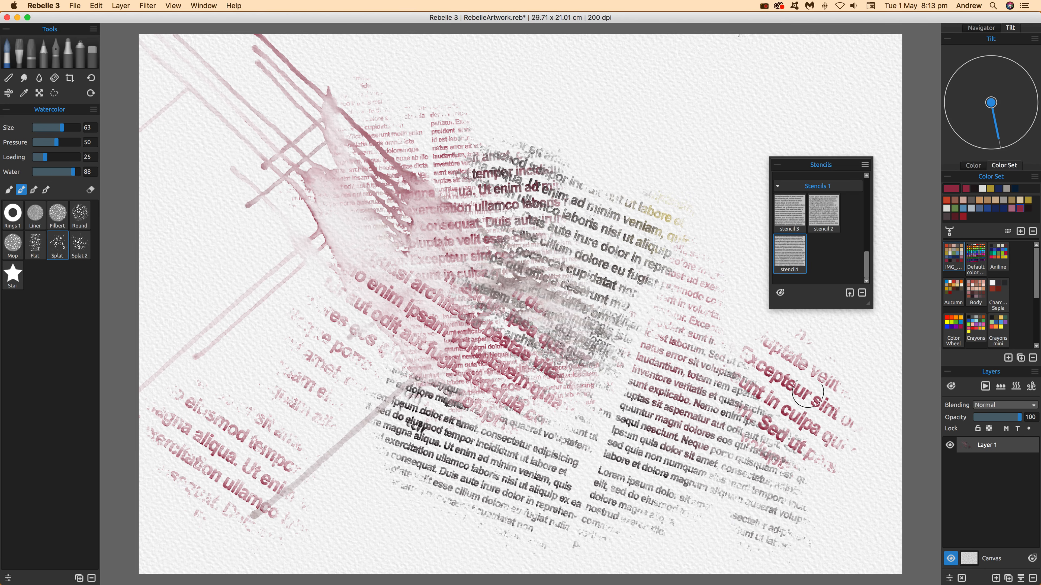
Disable Keep Stencils Active When Hidden, then brush unmasked water over the text at the artwork's centre and lower right.
click(865, 165)
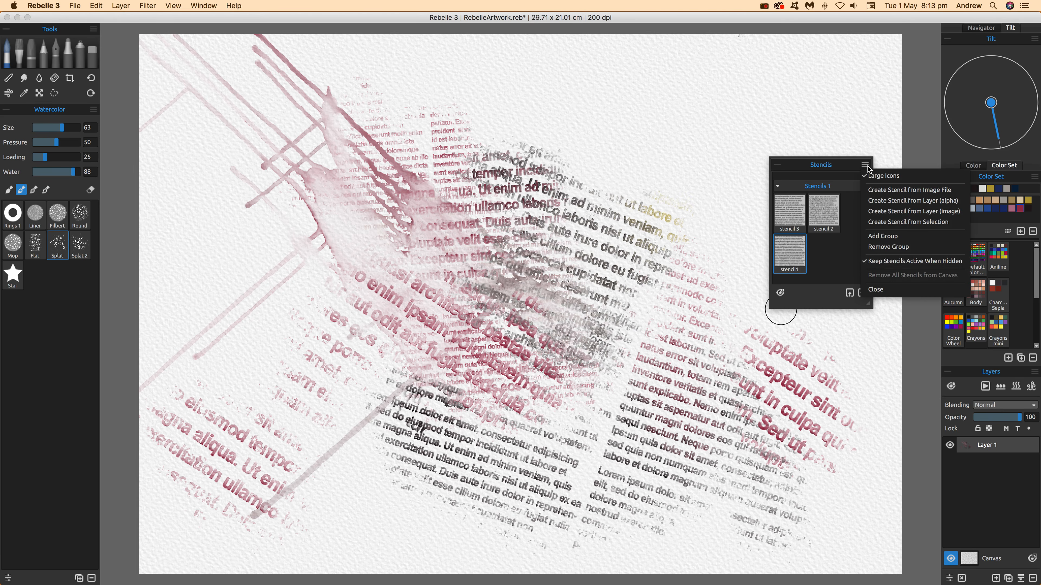
click(883, 261)
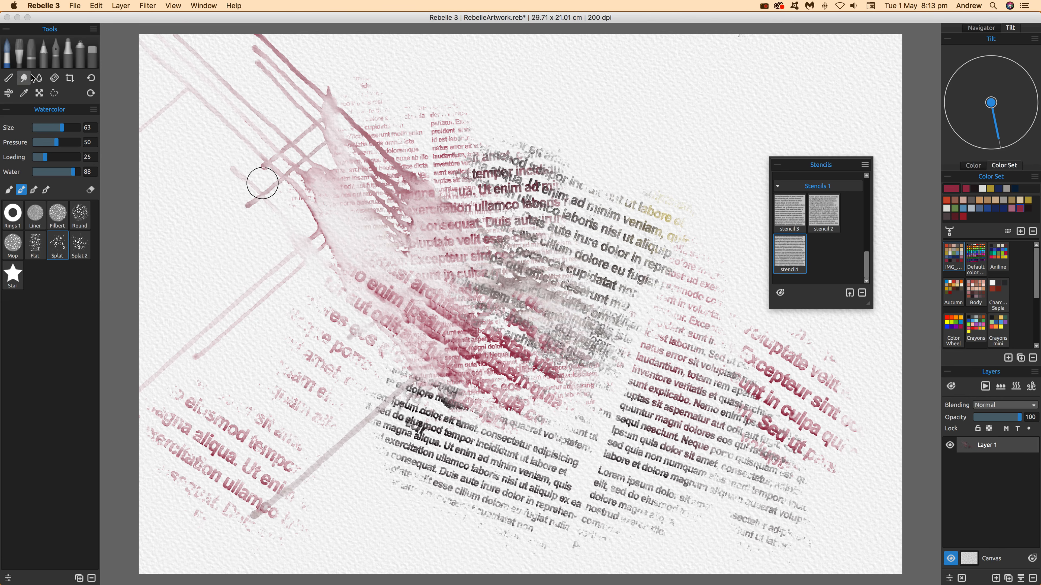
click(39, 78)
mouse_move(515, 297)
mouse_down()
mouse_move(456, 301)
mouse_move(466, 361)
mouse_move(442, 332)
mouse_move(435, 347)
mouse_move(488, 349)
mouse_move(497, 389)
mouse_move(465, 342)
mouse_move(509, 371)
mouse_move(520, 363)
mouse_move(540, 391)
mouse_up()
mouse_move(803, 432)
mouse_down()
mouse_move(767, 429)
mouse_move(790, 408)
mouse_move(803, 435)
mouse_move(800, 385)
mouse_move(822, 434)
mouse_move(781, 385)
mouse_up()
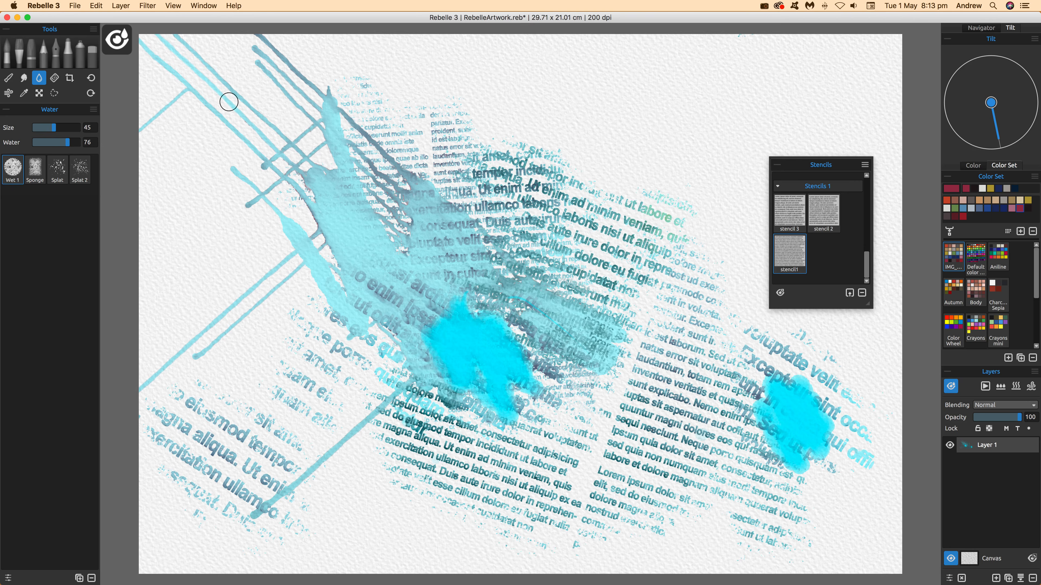
Switch to the Blend tool for working on the wetted watercolor text.
click(8, 78)
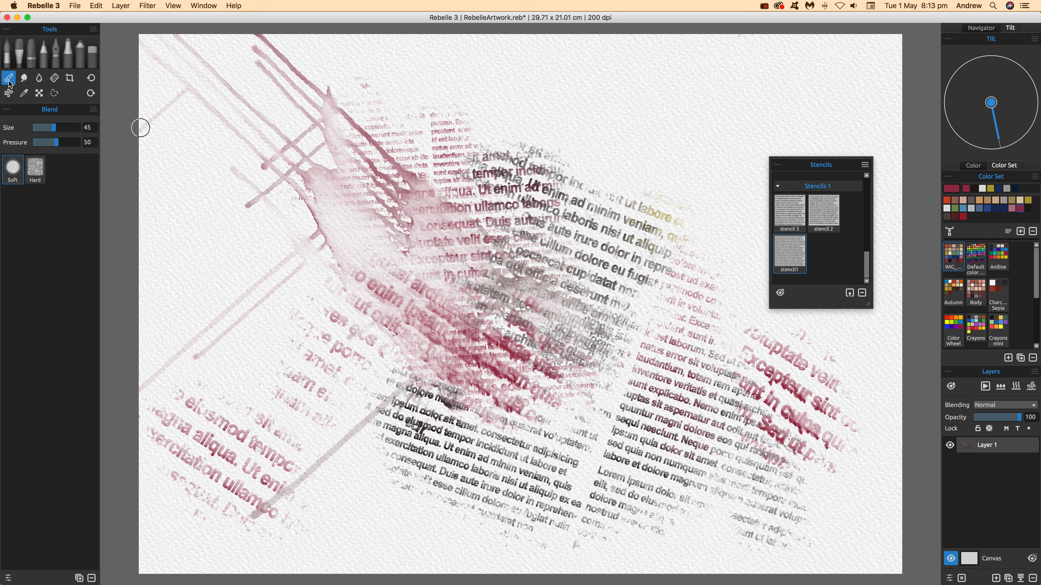